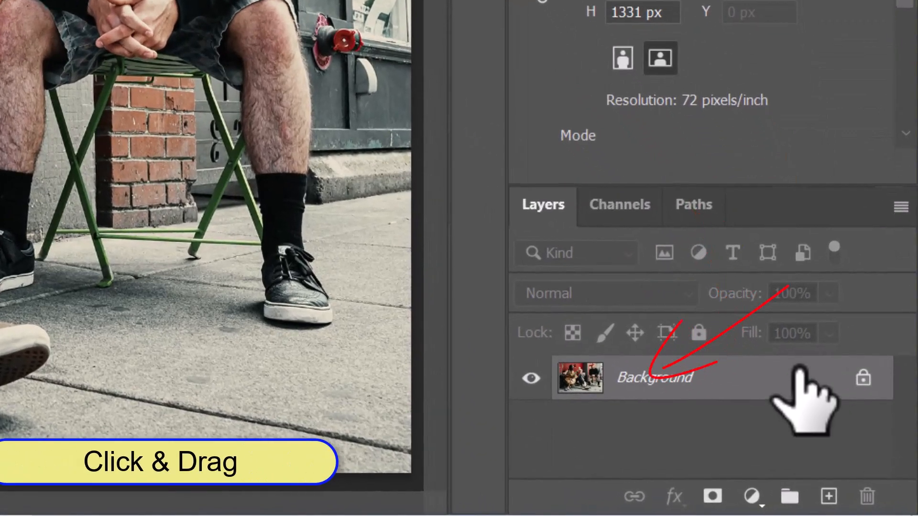
Duplicate the Background layer and hide the original Background layer.
{"action": "left_click_drag", "start_coordinate": [798, 370], "coordinate": [791, 495]}
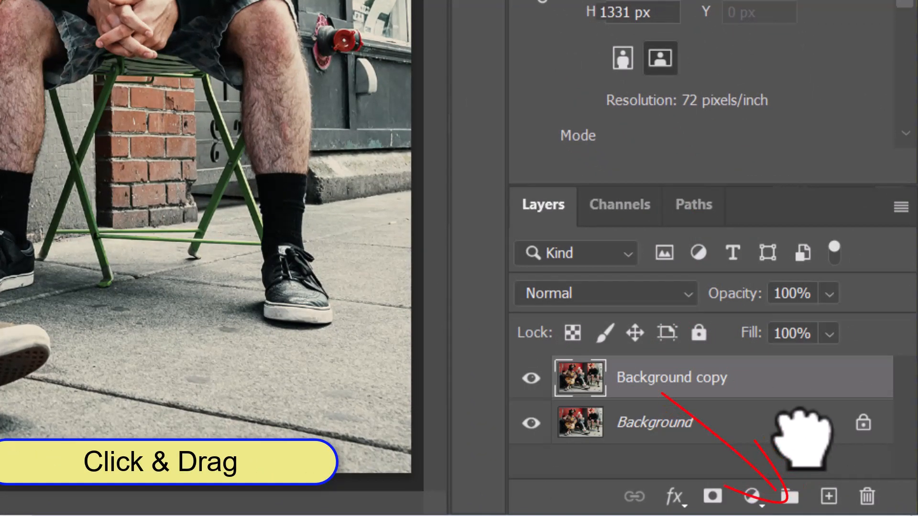
{"action": "left_click", "coordinate": [533, 423]}
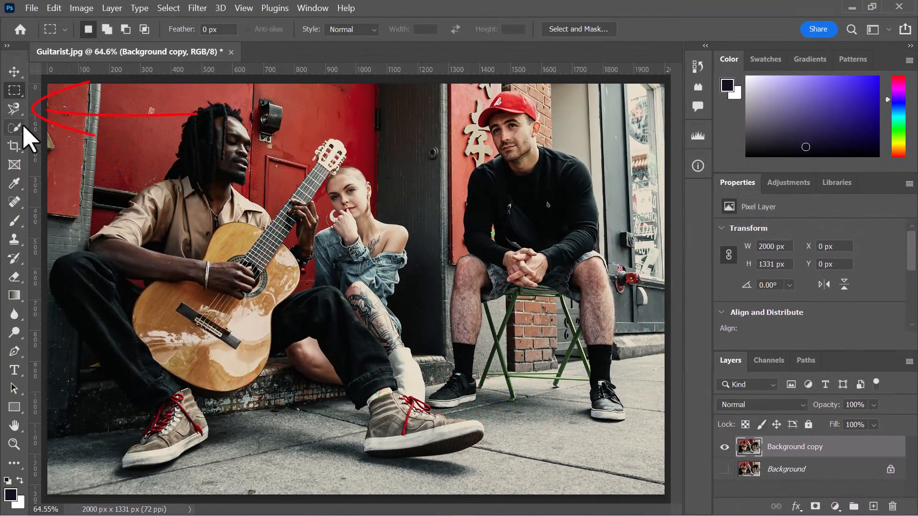
Make a rough selection of the seated guitarist and his guitar with the Quick Selection tool.
{"action": "left_click", "coordinate": [20, 128]}
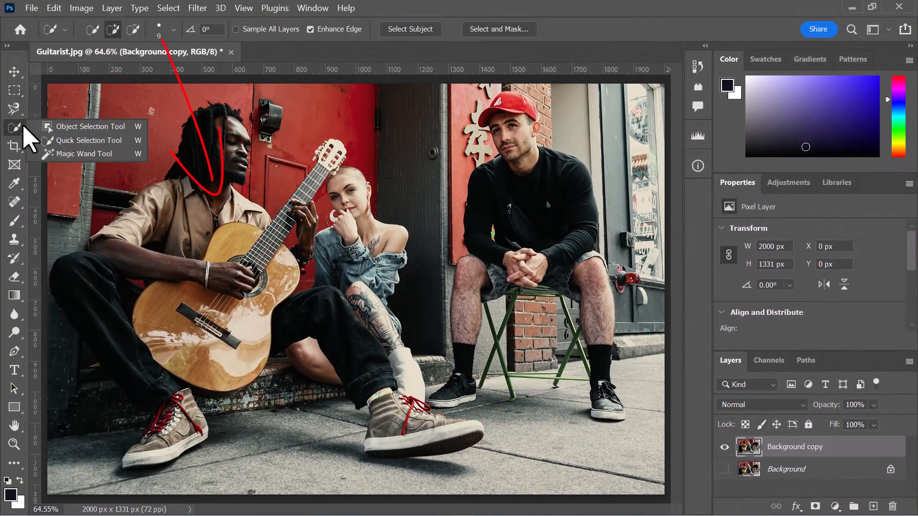
{"action": "left_click", "coordinate": [86, 139]}
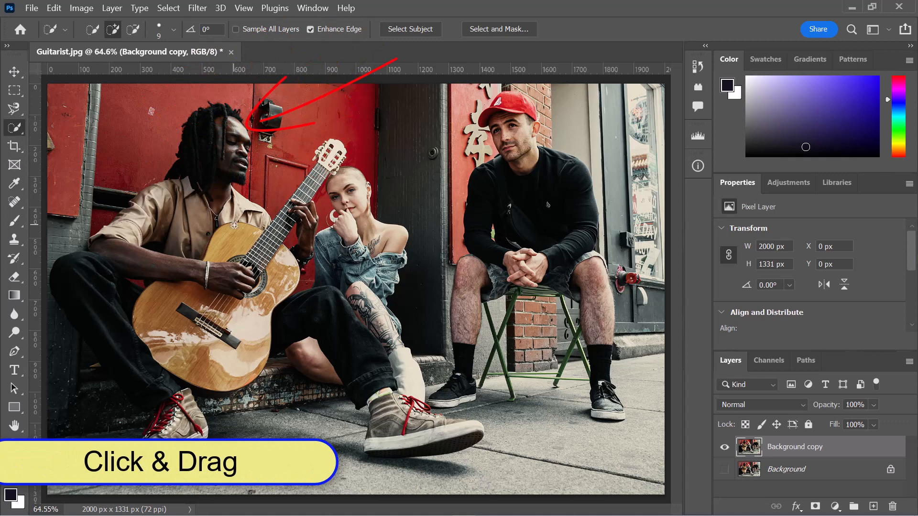
{"action": "mouse_move", "coordinate": [102, 247]}
{"action": "left_mouse_down"}
{"action": "mouse_move", "coordinate": [81, 304]}
{"action": "mouse_move", "coordinate": [155, 413]}
{"action": "mouse_move", "coordinate": [190, 417]}
{"action": "mouse_move", "coordinate": [263, 356]}
{"action": "left_mouse_up"}
{"action": "mouse_move", "coordinate": [320, 338]}
{"action": "left_mouse_down"}
{"action": "mouse_move", "coordinate": [383, 440]}
{"action": "mouse_move", "coordinate": [469, 436]}
{"action": "mouse_move", "coordinate": [376, 450]}
{"action": "mouse_move", "coordinate": [427, 419]}
{"action": "left_mouse_up"}
Subtract the shadow beneath the guitarist's front shoe and restore the selection at the heel of its sole.
{"action": "scroll", "coordinate": [399, 420], "scroll_direction": "up", "scroll_amount": 5}
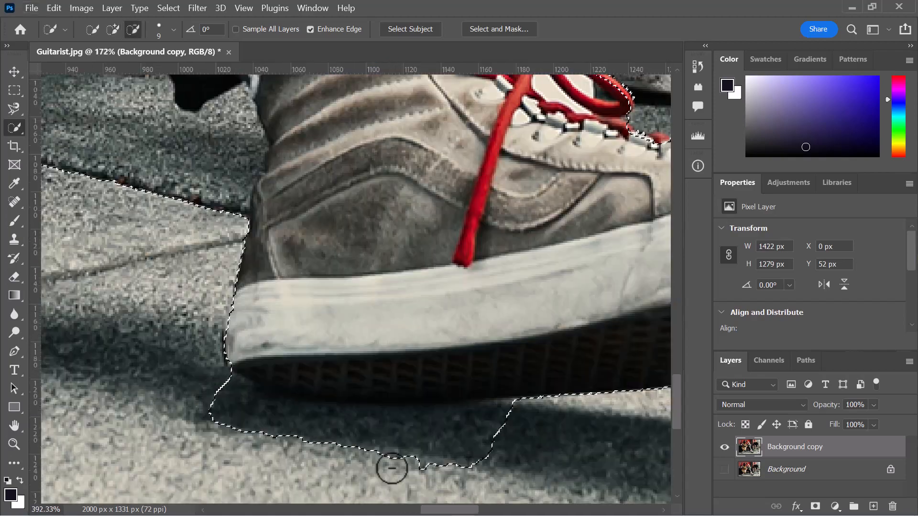
{"action": "mouse_move", "coordinate": [389, 467]}
{"action": "left_mouse_down"}
{"action": "mouse_move", "coordinate": [504, 411]}
{"action": "mouse_move", "coordinate": [379, 415]}
{"action": "mouse_move", "coordinate": [466, 463]}
{"action": "left_mouse_up"}
{"action": "left_click", "coordinate": [252, 371]}
{"action": "scroll", "coordinate": [281, 274], "scroll_direction": "up", "scroll_amount": 3}
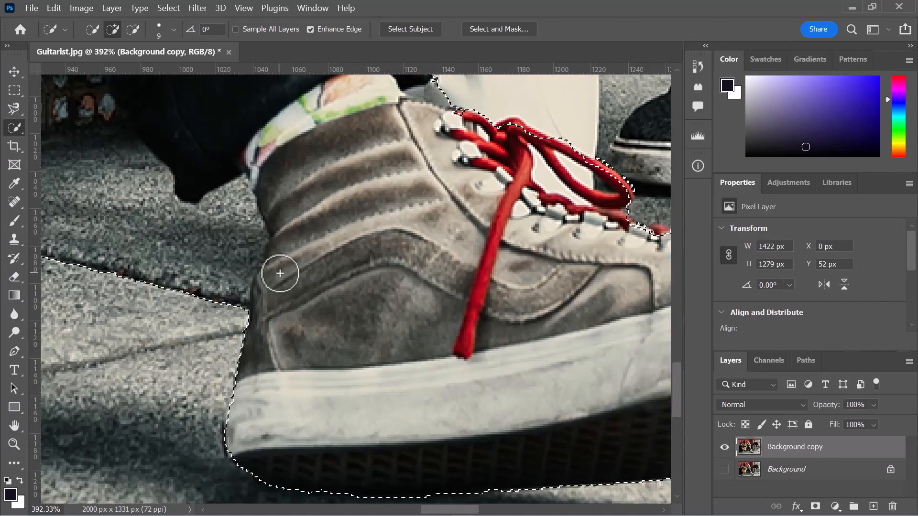
Subtract the pavement behind the front shoe's heel and below the trouser cuff from the selection.
{"action": "mouse_move", "coordinate": [238, 331]}
{"action": "left_mouse_down"}
{"action": "mouse_move", "coordinate": [238, 255]}
{"action": "mouse_move", "coordinate": [127, 294]}
{"action": "left_mouse_up"}
{"action": "scroll", "coordinate": [408, 260], "scroll_direction": "left", "scroll_amount": 5}
{"action": "mouse_move", "coordinate": [393, 258]}
{"action": "left_mouse_down"}
{"action": "mouse_move", "coordinate": [343, 146]}
{"action": "mouse_move", "coordinate": [250, 111]}
{"action": "mouse_move", "coordinate": [88, 287]}
{"action": "left_mouse_up"}
{"action": "scroll", "coordinate": [88, 287], "scroll_direction": "up", "scroll_amount": 2}
{"action": "scroll", "coordinate": [239, 493], "scroll_direction": "left", "scroll_amount": 6}
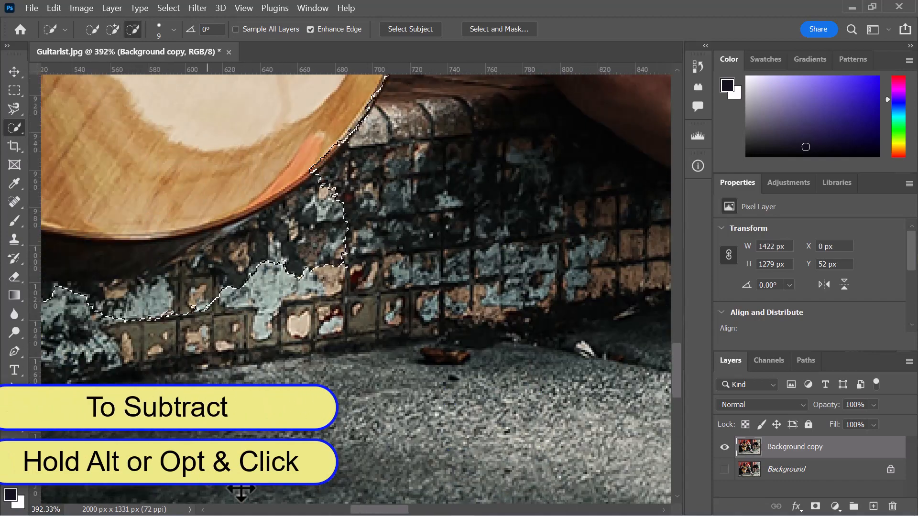
Subtract the tiled step below the guitar and refine the selection around the heel of the rear shoe.
{"action": "mouse_move", "coordinate": [421, 239]}
{"action": "left_mouse_down"}
{"action": "mouse_move", "coordinate": [373, 217]}
{"action": "mouse_move", "coordinate": [280, 255]}
{"action": "mouse_move", "coordinate": [268, 301]}
{"action": "mouse_move", "coordinate": [76, 273]}
{"action": "mouse_move", "coordinate": [277, 324]}
{"action": "left_mouse_up"}
{"action": "left_click_drag", "start_coordinate": [342, 511], "coordinate": [296, 510]}
{"action": "scroll", "coordinate": [647, 274], "scroll_direction": "down", "scroll_amount": 3}
{"action": "mouse_move", "coordinate": [647, 274]}
{"action": "left_mouse_down"}
{"action": "mouse_move", "coordinate": [645, 297]}
{"action": "mouse_move", "coordinate": [597, 339]}
{"action": "left_mouse_up"}
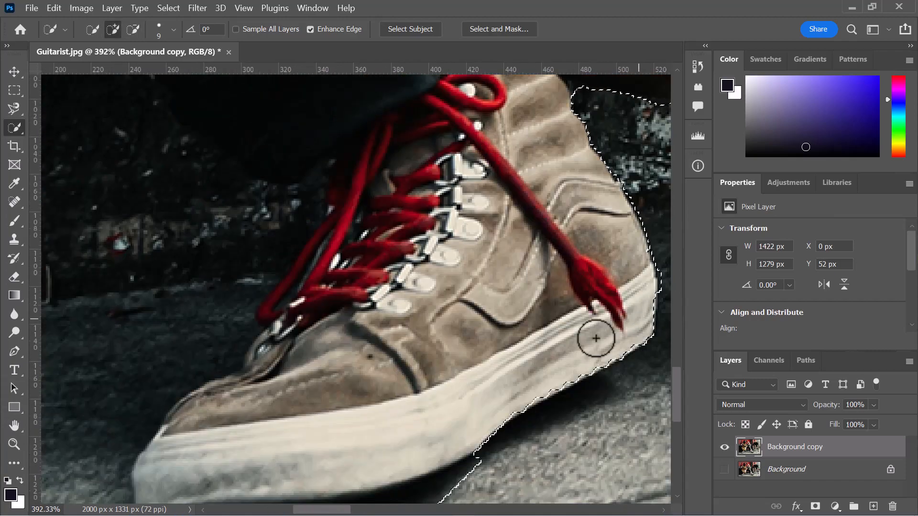
Refine the selection along the sole and toe of the guitarist's rear shoe, trimming the pavement around it.
{"action": "scroll", "coordinate": [596, 340], "scroll_direction": "down", "scroll_amount": 2}
{"action": "scroll", "coordinate": [469, 392], "scroll_direction": "right", "scroll_amount": 1}
{"action": "mouse_move", "coordinate": [73, 399]}
{"action": "left_mouse_down"}
{"action": "mouse_move", "coordinate": [104, 324]}
{"action": "mouse_move", "coordinate": [225, 187]}
{"action": "left_mouse_up"}
{"action": "mouse_move", "coordinate": [338, 510]}
{"action": "left_mouse_down"}
{"action": "mouse_move", "coordinate": [385, 510]}
{"action": "mouse_move", "coordinate": [350, 510]}
{"action": "left_mouse_up"}
{"action": "mouse_move", "coordinate": [484, 259]}
{"action": "left_mouse_down"}
{"action": "mouse_move", "coordinate": [373, 271]}
{"action": "mouse_move", "coordinate": [459, 244]}
{"action": "mouse_move", "coordinate": [301, 338]}
{"action": "left_mouse_up"}
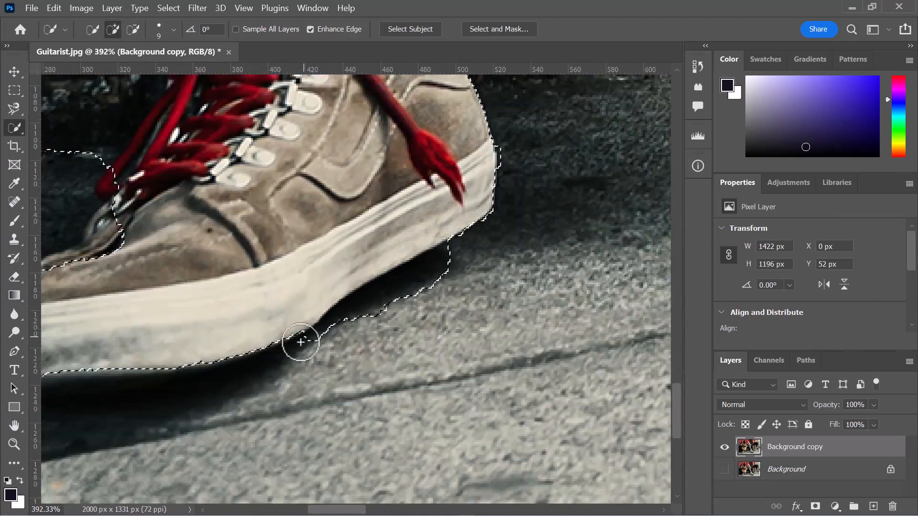
{"action": "left_click_drag", "start_coordinate": [313, 511], "coordinate": [281, 508]}
Subtract the dark wall and pavement beside the guitarist's rear trouser leg from the selection.
{"action": "scroll", "coordinate": [379, 331], "scroll_direction": "down", "scroll_amount": 5}
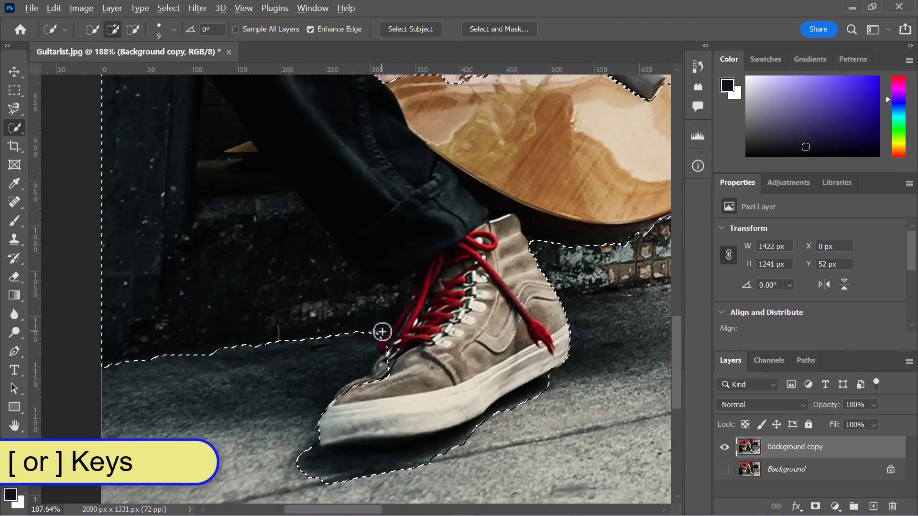
{"action": "scroll", "coordinate": [108, 185], "scroll_direction": "up", "scroll_amount": 7}
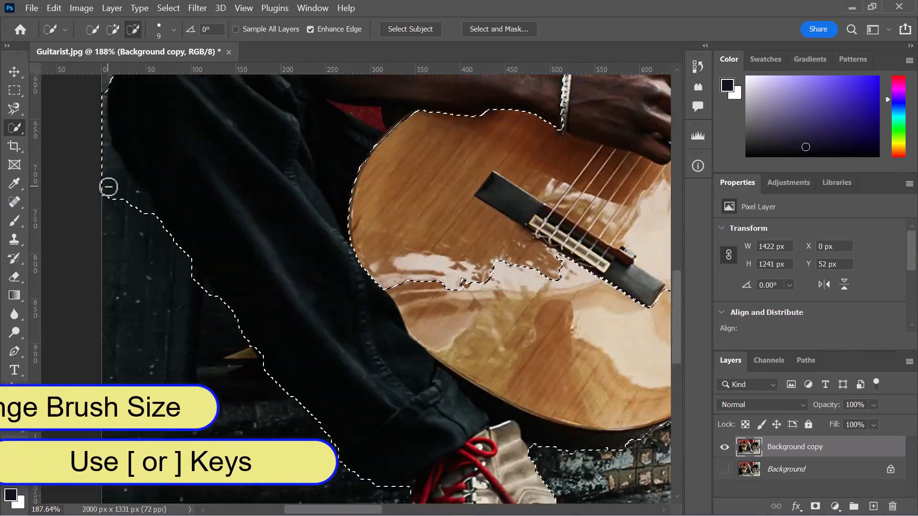
{"action": "scroll", "coordinate": [368, 348], "scroll_direction": "up", "scroll_amount": 3}
Shrink the selection brush and subtract the small red gap between the guitarist's forearm, thigh and guitar.
{"action": "scroll", "coordinate": [395, 281], "scroll_direction": "up", "scroll_amount": 5}
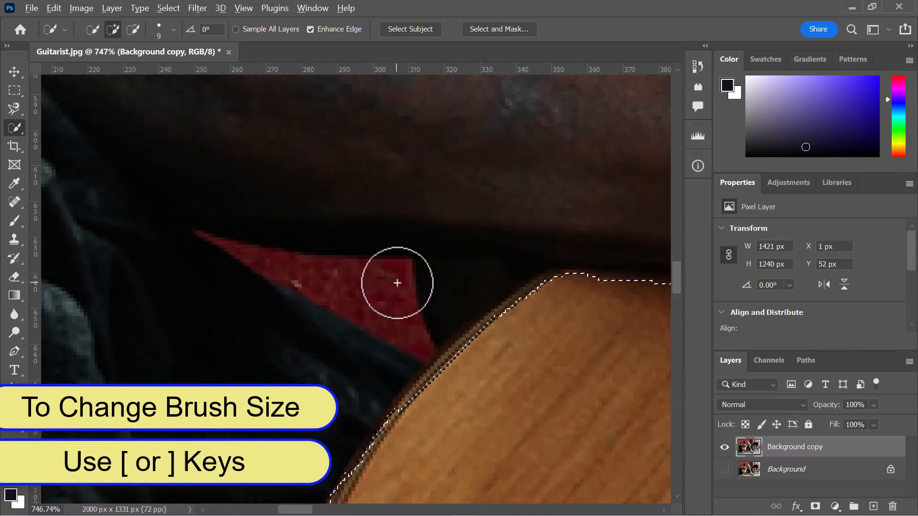
{"action": "key", "text": "ctrl+z"}
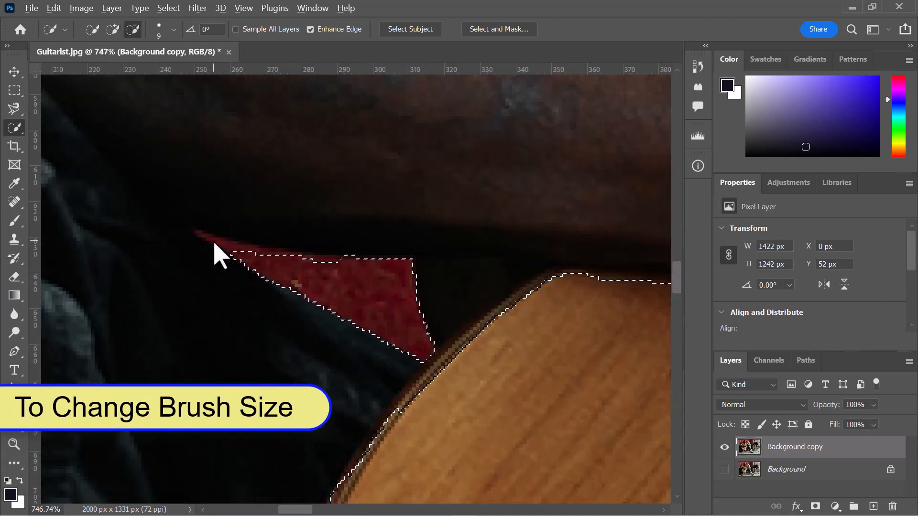
{"action": "key", "text": "["}
{"action": "key", "text": "["}
{"action": "key", "text": "["}
{"action": "key", "text": "["}
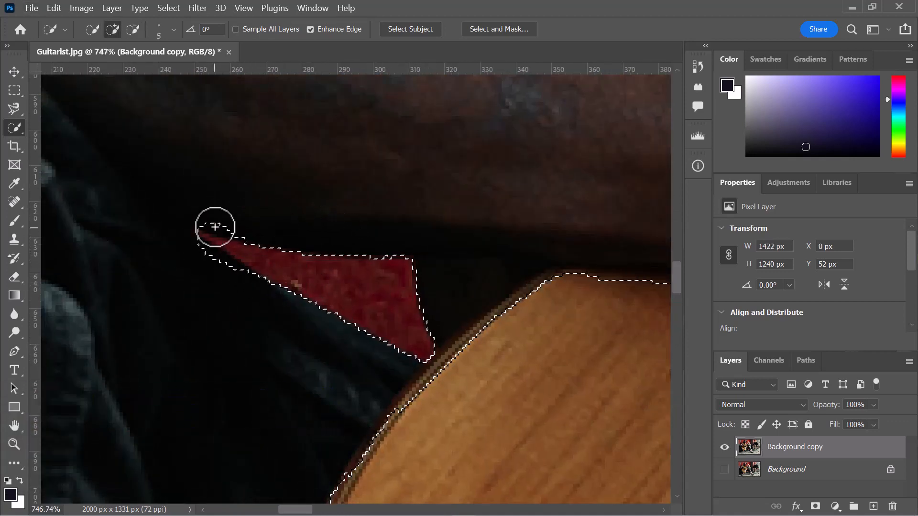
{"action": "scroll", "coordinate": [246, 226], "scroll_direction": "down", "scroll_amount": 7}
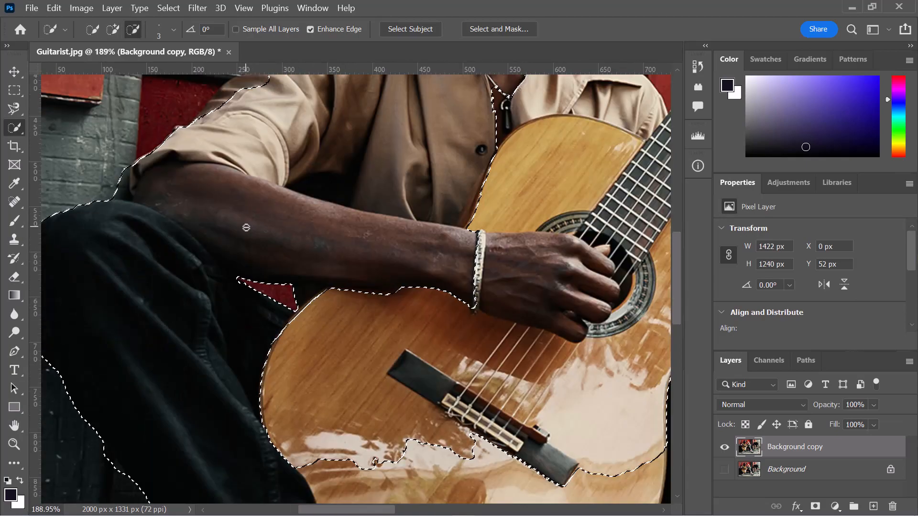
Refine the selection along the guitarist's sleeve, shoulder and head.
{"action": "scroll", "coordinate": [200, 245], "scroll_direction": "up", "scroll_amount": 3}
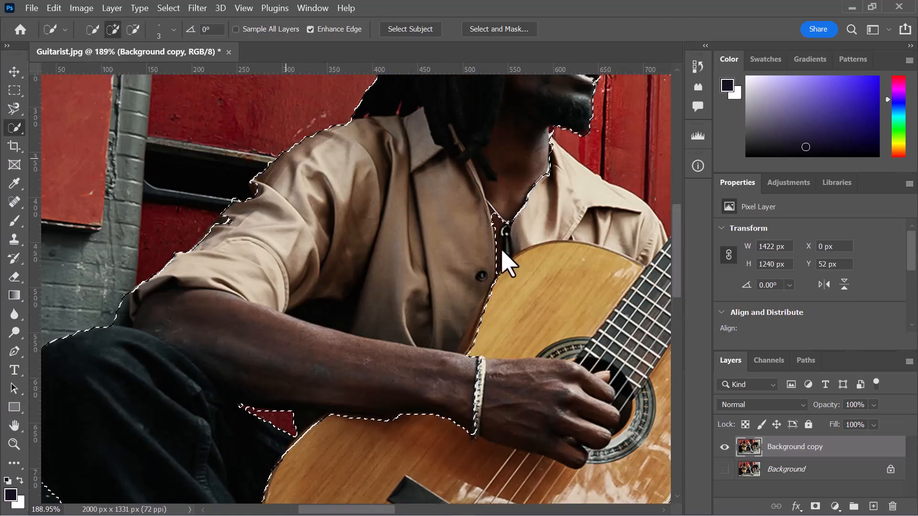
{"action": "scroll", "coordinate": [502, 256], "scroll_direction": "up", "scroll_amount": 7}
{"action": "scroll", "coordinate": [512, 419], "scroll_direction": "right", "scroll_amount": 6}
{"action": "scroll", "coordinate": [301, 287], "scroll_direction": "down", "scroll_amount": 10}
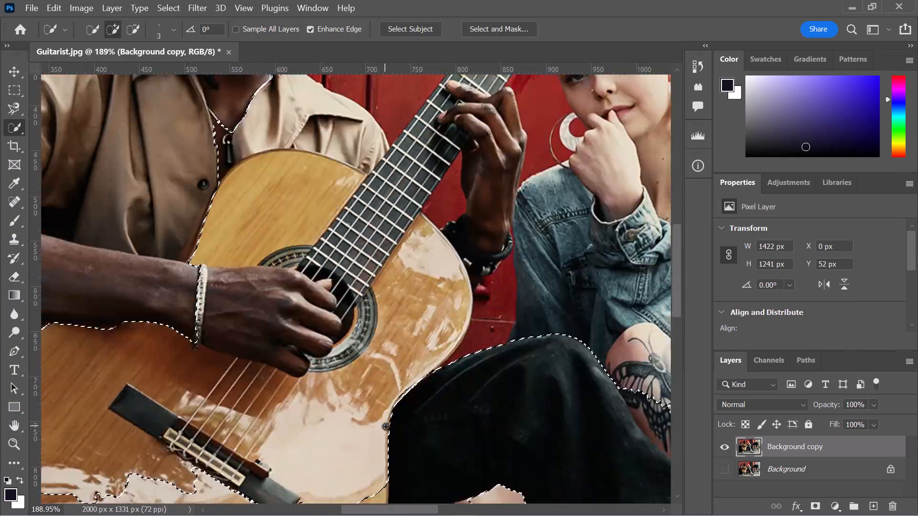
Enlarge the selection brush to 9 and subtract the woman's bare knee and the step beside the guitar.
{"action": "key", "text": "alt"}
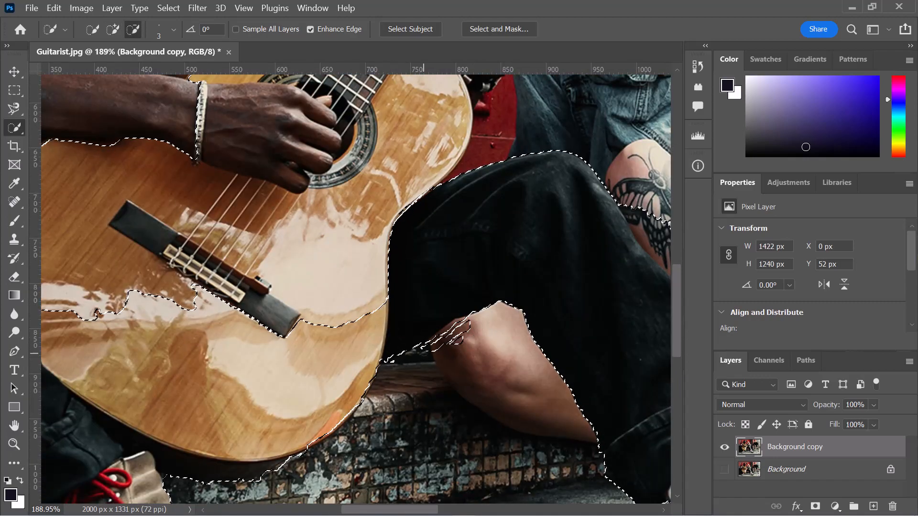
{"action": "scroll", "coordinate": [482, 329], "scroll_direction": "up", "scroll_amount": 7}
{"action": "key", "text": "bracketright"}
{"action": "key", "text": "bracketright"}
{"action": "key", "text": "bracketright"}
{"action": "key", "text": "bracketright"}
{"action": "key", "text": "bracketright"}
{"action": "key", "text": "bracketright"}
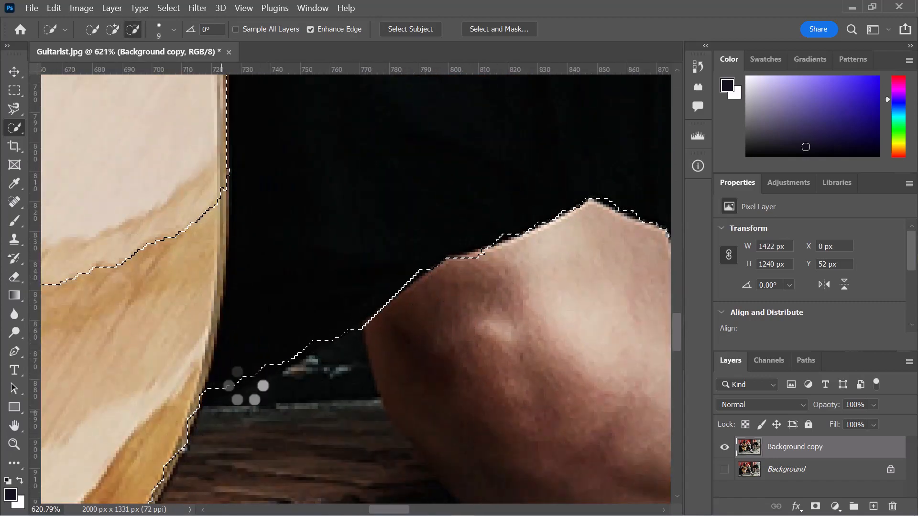
{"action": "scroll", "coordinate": [246, 387], "scroll_direction": "down", "scroll_amount": 5}
Add the guitar's neck and headstock and the fretting hand to the selection.
{"action": "scroll", "coordinate": [338, 287], "scroll_direction": "up", "scroll_amount": 3}
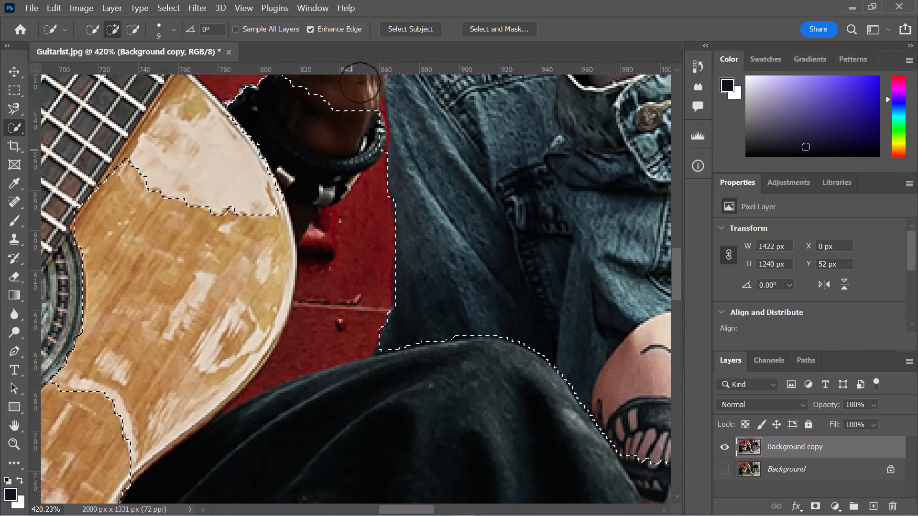
{"action": "scroll", "coordinate": [360, 83], "scroll_direction": "up", "scroll_amount": 10}
{"action": "scroll", "coordinate": [334, 304], "scroll_direction": "down", "scroll_amount": 5}
{"action": "left_click_drag", "start_coordinate": [379, 292], "coordinate": [440, 274]}
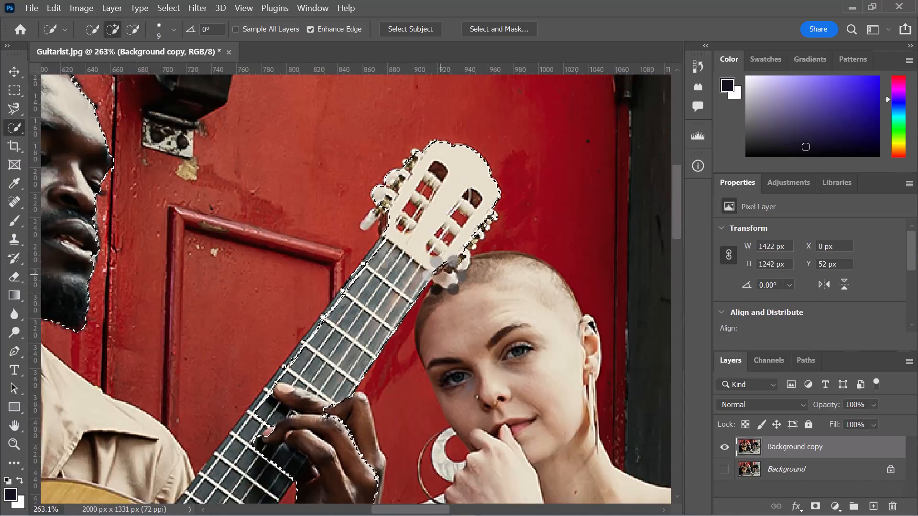
Refine the selection around the fretting hand, forearm and wristband, and trim the red door areas beside them.
{"action": "scroll", "coordinate": [342, 188], "scroll_direction": "down", "scroll_amount": 5}
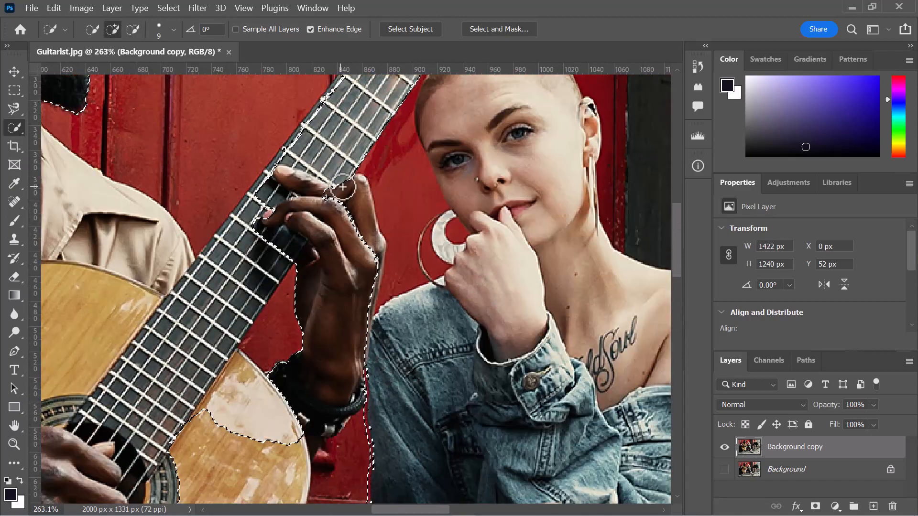
{"action": "scroll", "coordinate": [374, 273], "scroll_direction": "down", "scroll_amount": 5}
{"action": "scroll", "coordinate": [301, 153], "scroll_direction": "up", "scroll_amount": 3}
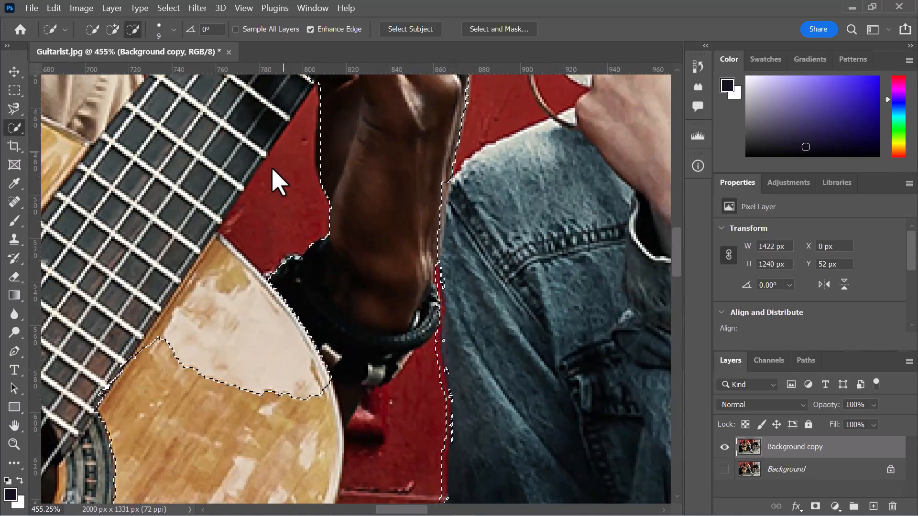
{"action": "scroll", "coordinate": [317, 236], "scroll_direction": "down", "scroll_amount": 3}
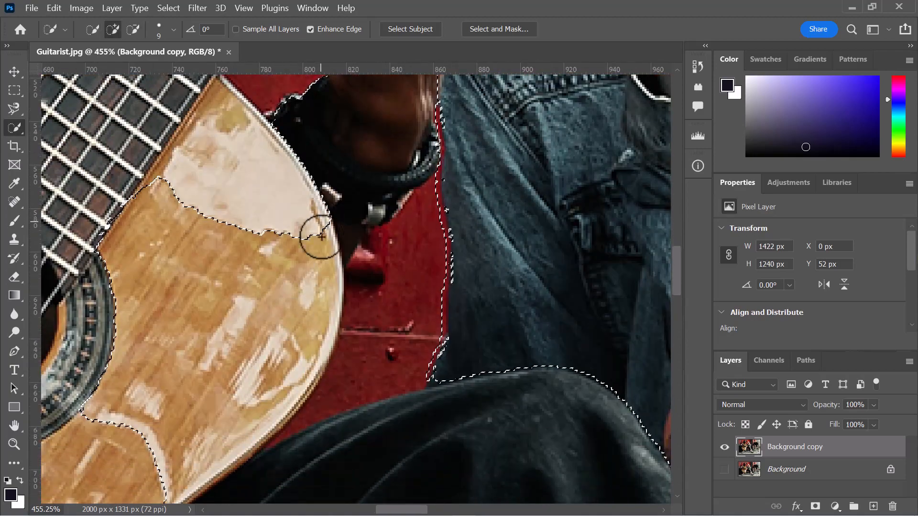
{"action": "scroll", "coordinate": [409, 277], "scroll_direction": "down", "scroll_amount": 2}
{"action": "scroll", "coordinate": [287, 236], "scroll_direction": "down", "scroll_amount": 8}
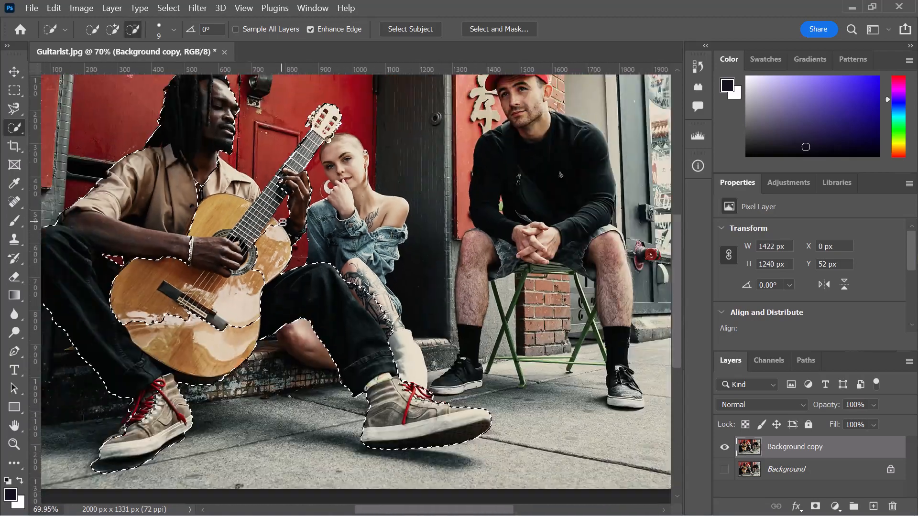
Add the guitarist's remaining shirt shoulder and the missing parts of the guitar's body to the selection.
{"action": "scroll", "coordinate": [290, 98], "scroll_direction": "up", "scroll_amount": 4}
{"action": "left_click", "coordinate": [290, 97]}
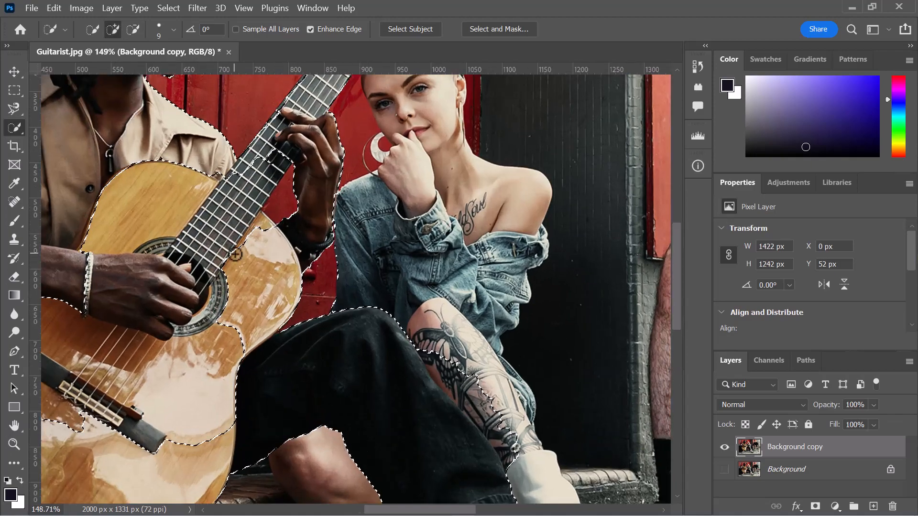
{"action": "scroll", "coordinate": [81, 184], "scroll_direction": "up", "scroll_amount": 3}
{"action": "scroll", "coordinate": [81, 184], "scroll_direction": "down", "scroll_amount": 1}
{"action": "left_click_drag", "start_coordinate": [125, 319], "coordinate": [222, 306]}
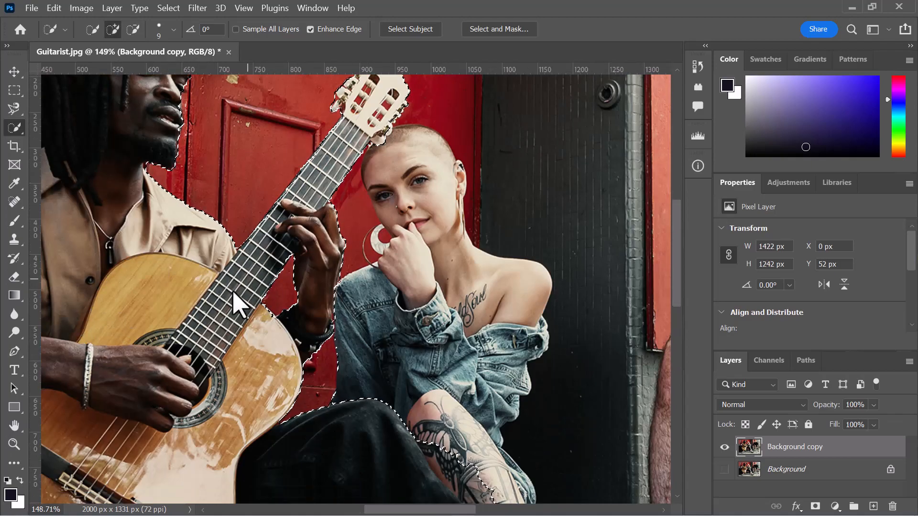
Subtract the woman's tattooed leg from the selection along the edge of the guitarist's trousers.
{"action": "scroll", "coordinate": [211, 338], "scroll_direction": "down", "scroll_amount": 5}
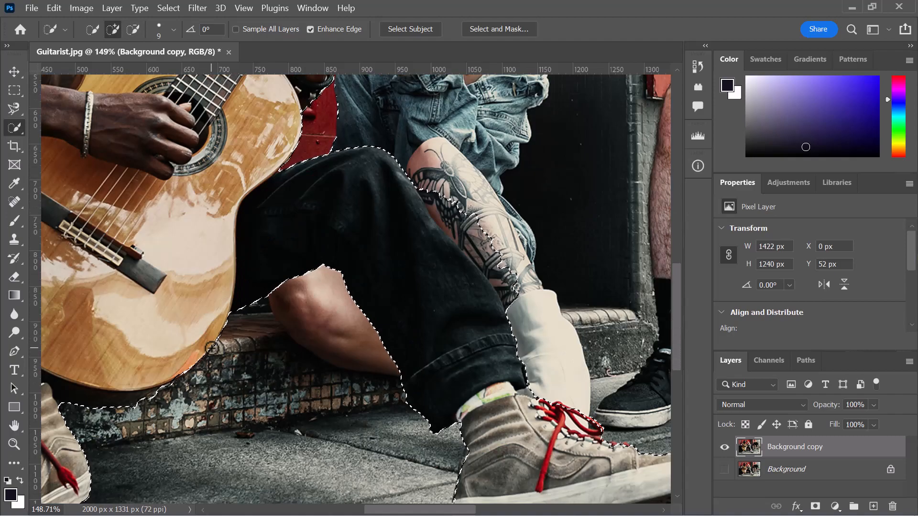
{"action": "scroll", "coordinate": [368, 365], "scroll_direction": "down", "scroll_amount": 5}
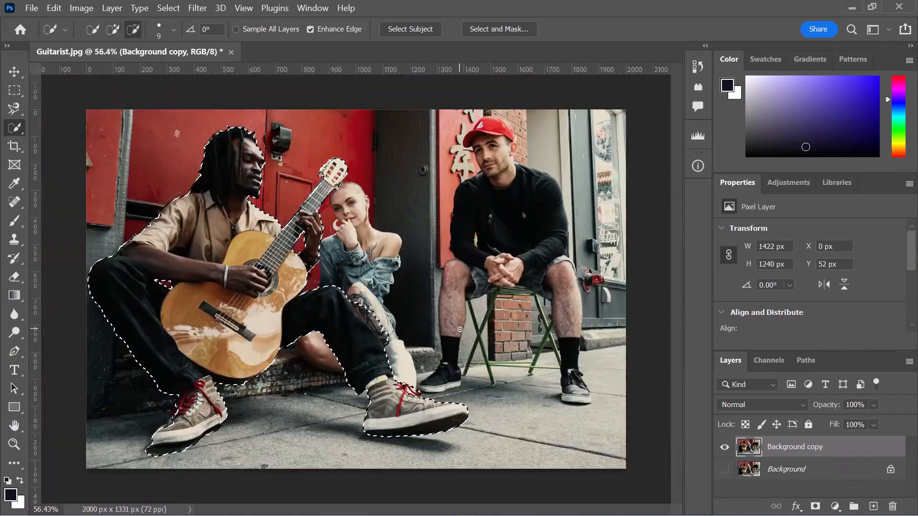
{"action": "scroll", "coordinate": [306, 311], "scroll_direction": "up", "scroll_amount": 5}
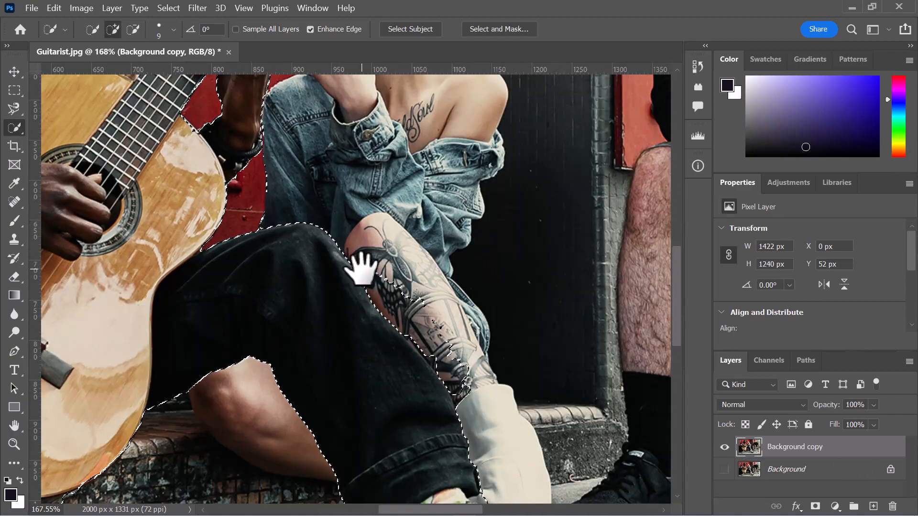
{"action": "scroll", "coordinate": [337, 222], "scroll_direction": "down", "scroll_amount": 5}
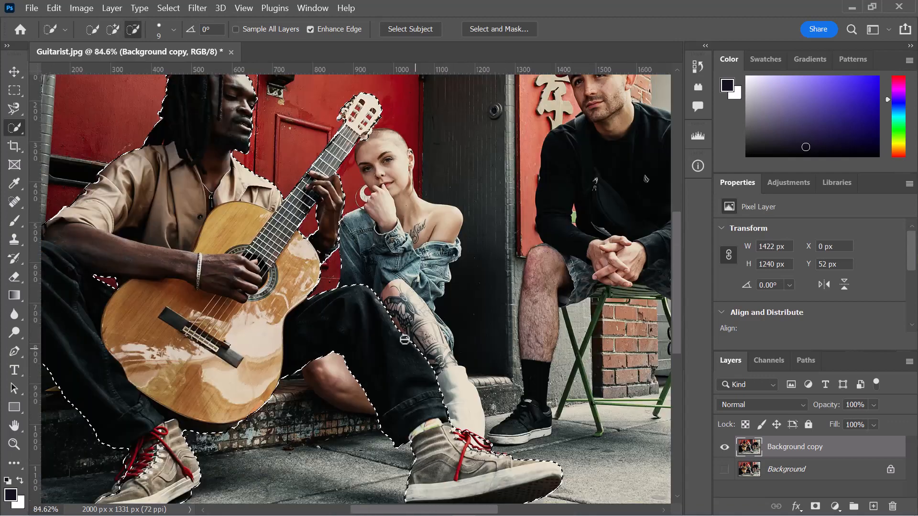
Copy the selected guitarist onto a new layer with Layer Via Copy.
{"action": "right_click", "coordinate": [257, 244]}
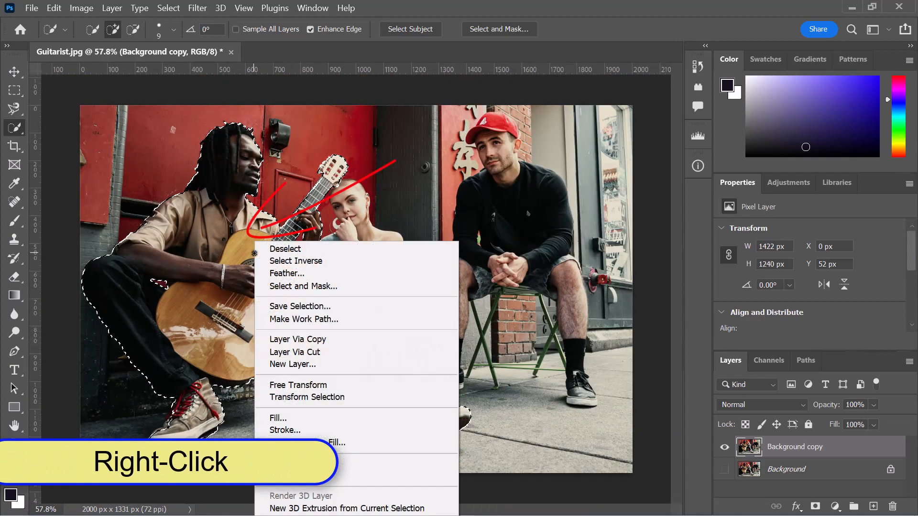
{"action": "left_click", "coordinate": [296, 339]}
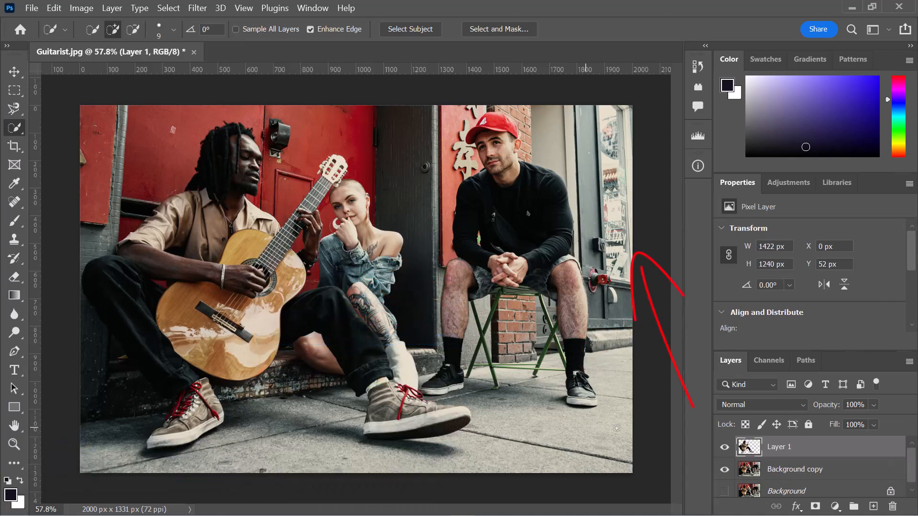
Hide the guitarist cutout layer and make the Background copy layer active.
{"action": "left_click", "coordinate": [724, 448]}
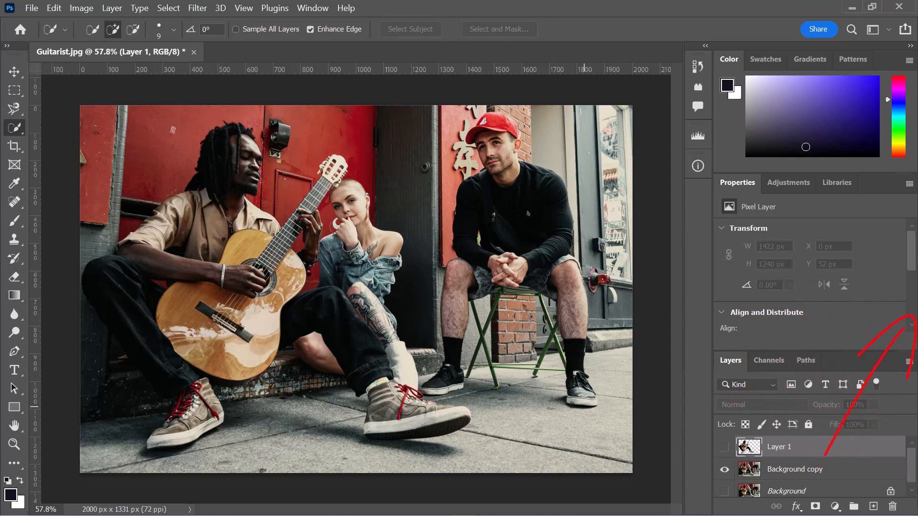
{"action": "left_click", "coordinate": [883, 468]}
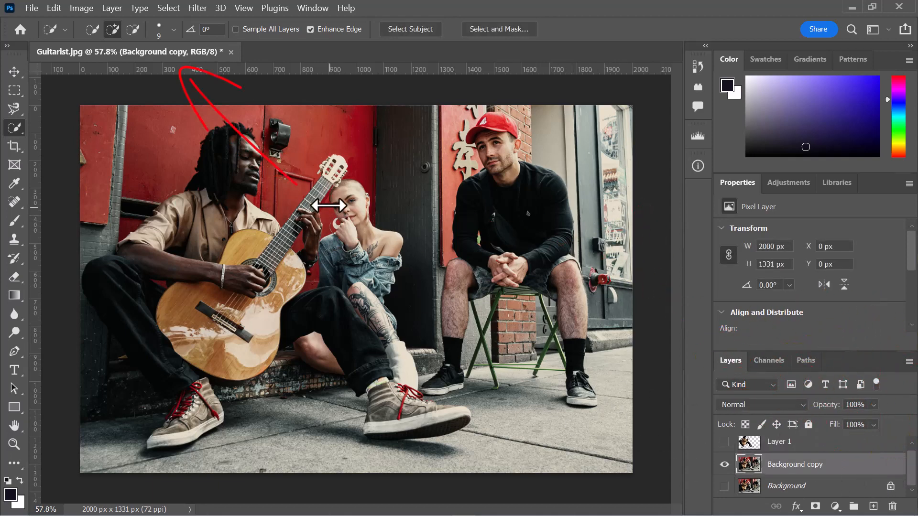
Apply a Gaussian Blur with a 20-pixel radius to the Background copy layer and show the guitarist cutout layer above it.
{"action": "left_click", "coordinate": [197, 9]}
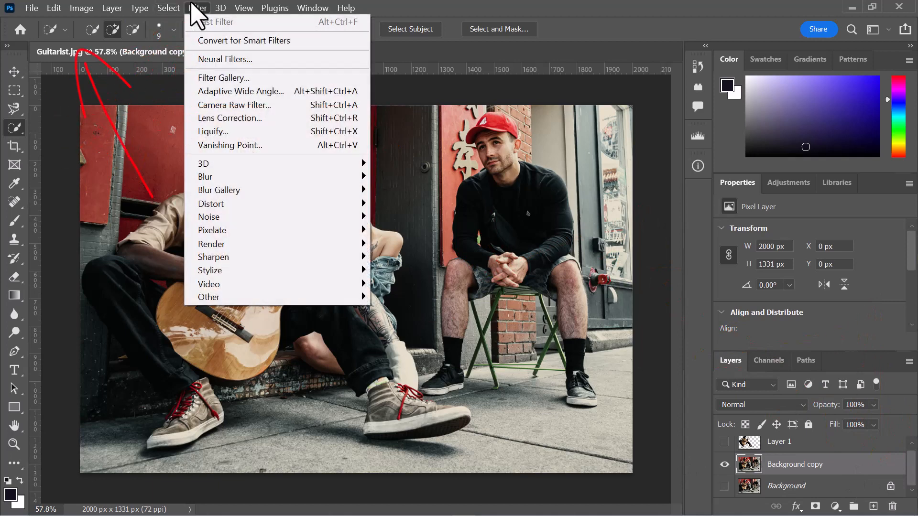
{"action": "mouse_move", "coordinate": [344, 182]}
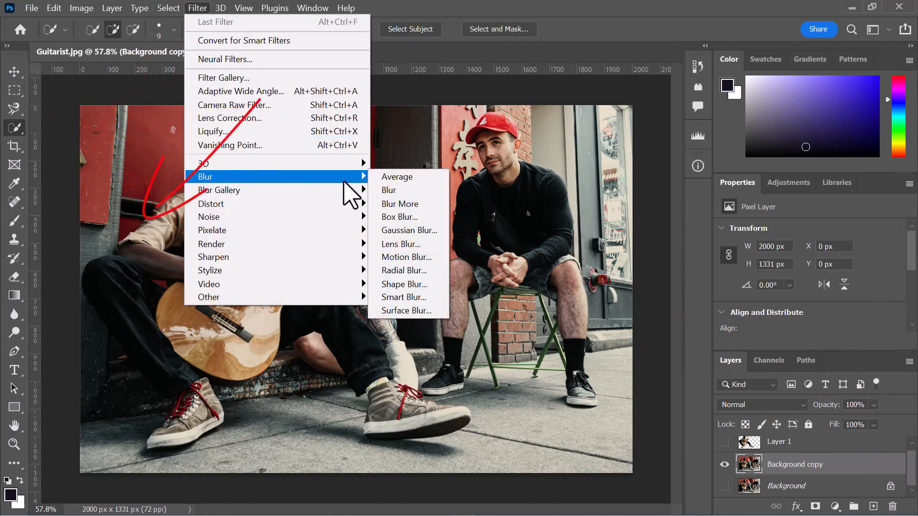
{"action": "left_click", "coordinate": [402, 230]}
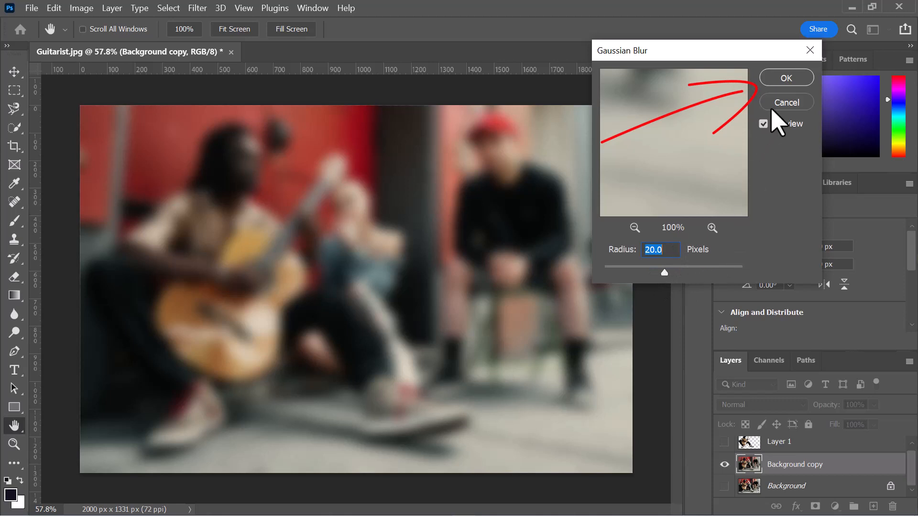
{"action": "left_click", "coordinate": [784, 79]}
{"action": "key", "text": "w"}
{"action": "left_click", "coordinate": [724, 442]}
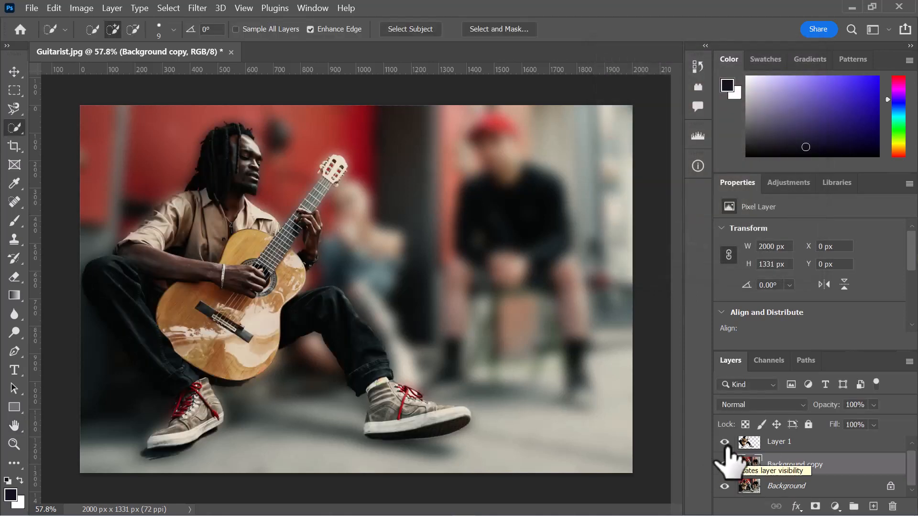
Toggle the blurred Background copy layer off and back on to compare the photo before and after the blur.
{"action": "left_click", "coordinate": [725, 465]}
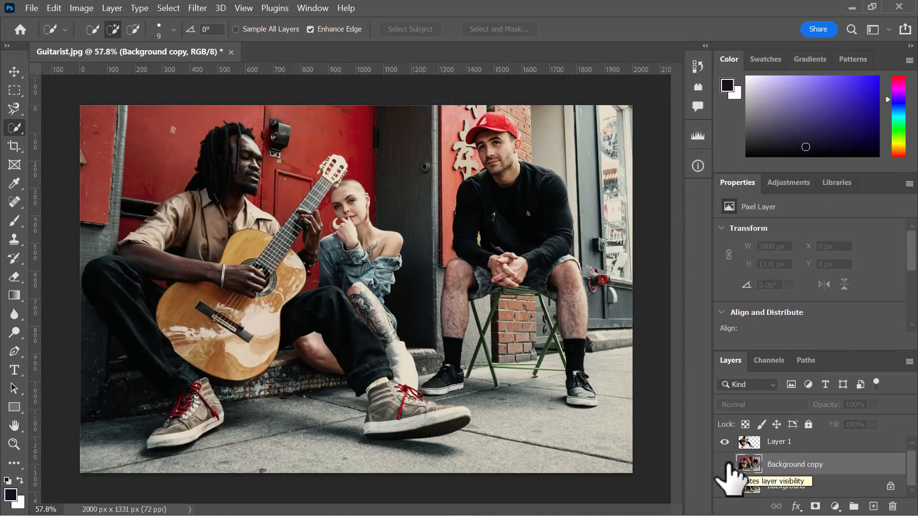
{"action": "left_click", "coordinate": [724, 464]}
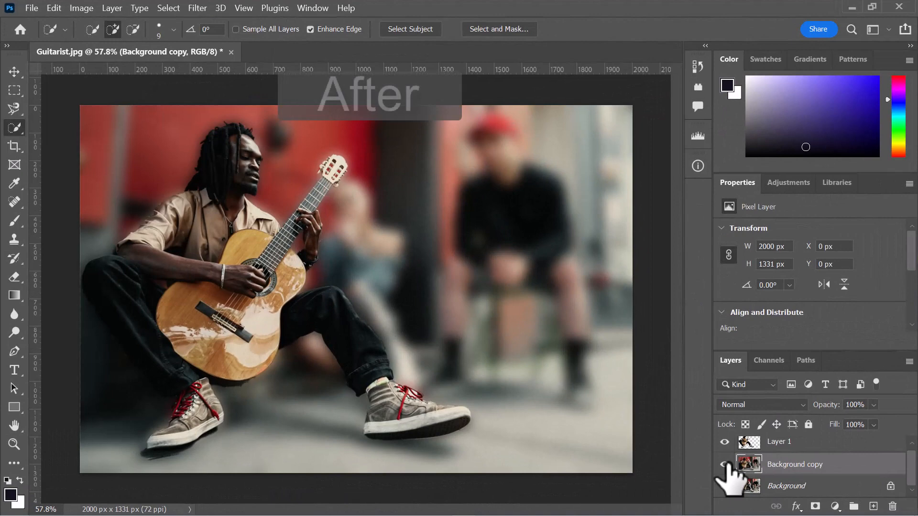